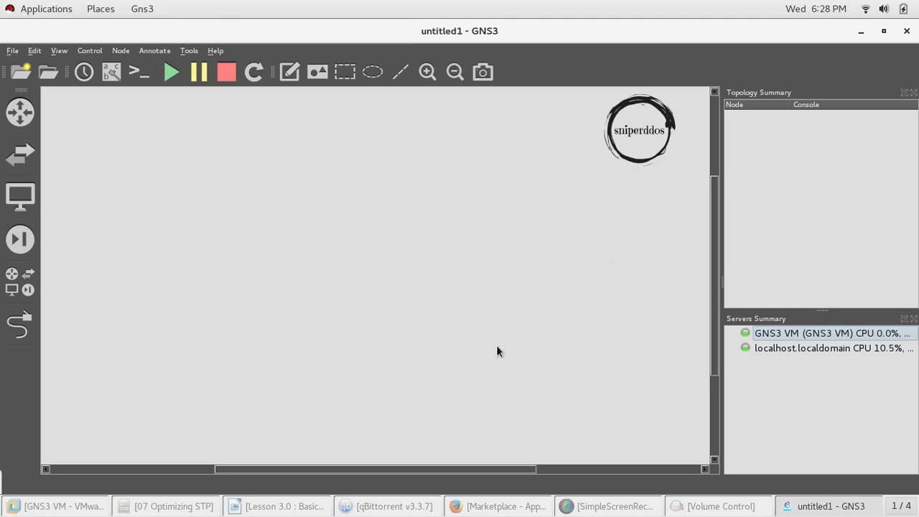
# Check the installed GNS3 version in the program's About information and close it
pyautogui.click(217, 51)
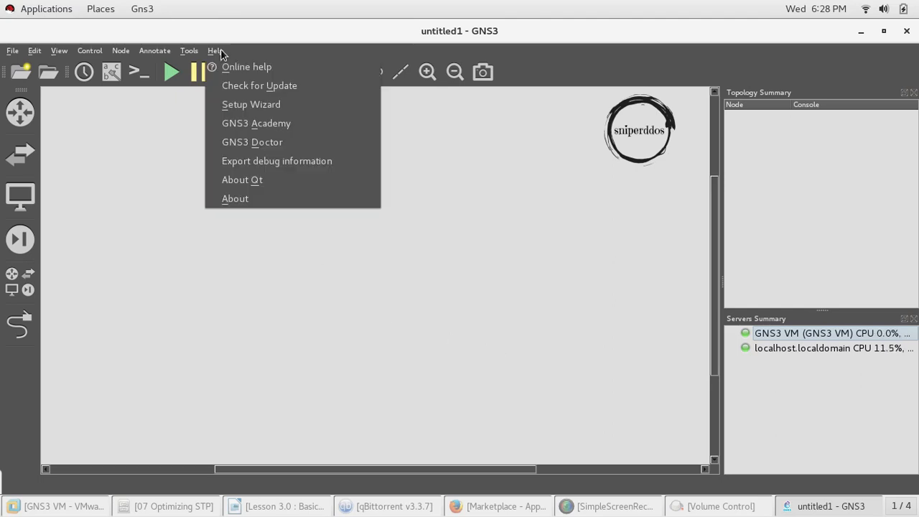
pyautogui.click(257, 199)
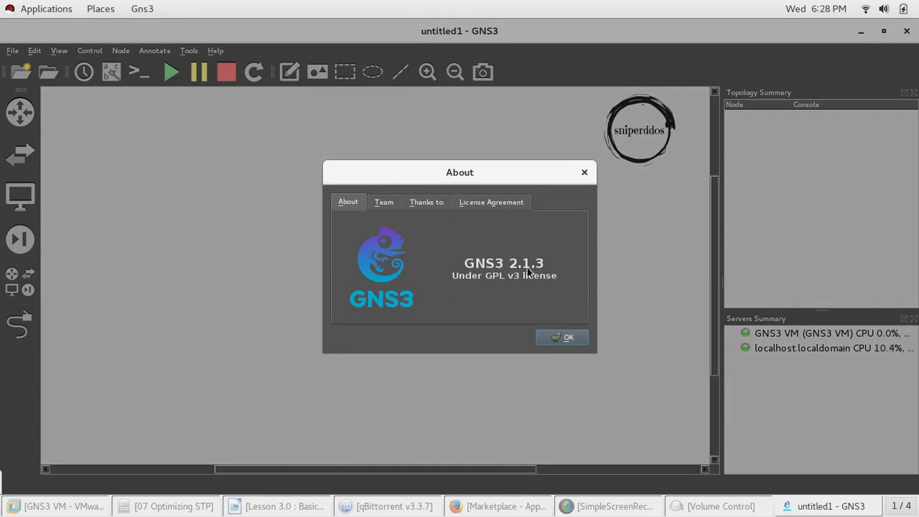
pyautogui.click(551, 338)
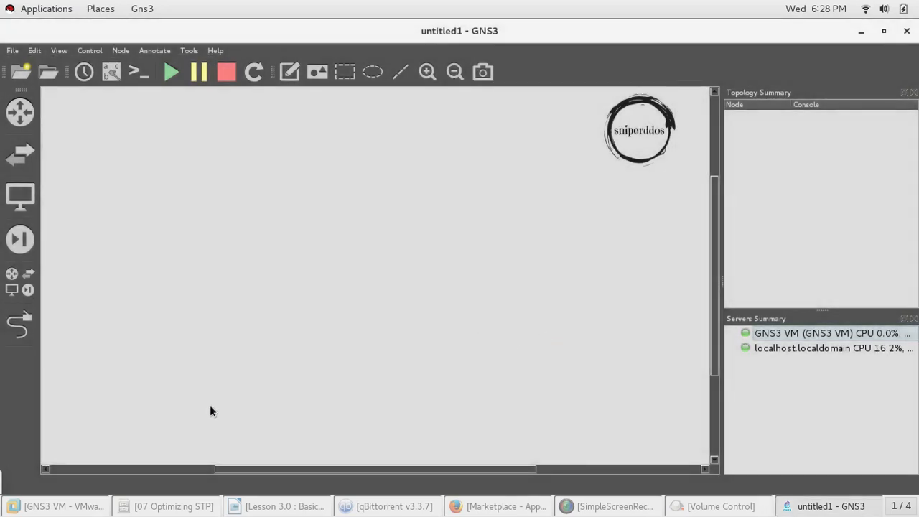
# Switch to VMware Workstation, check the GNS3 VM's version on its console, and minimize the window
pyautogui.click(57, 507)
pyautogui.click(502, 309)
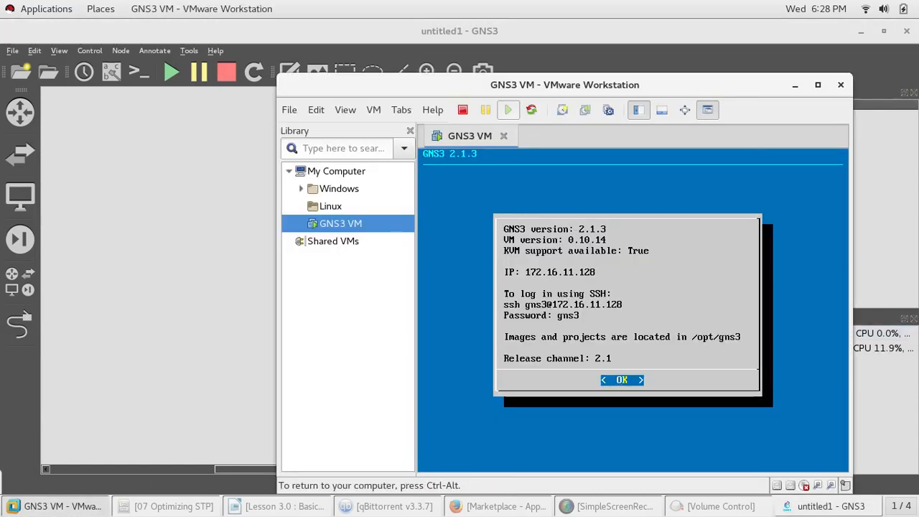
pyautogui.hotkey('ctrl', 'alt')
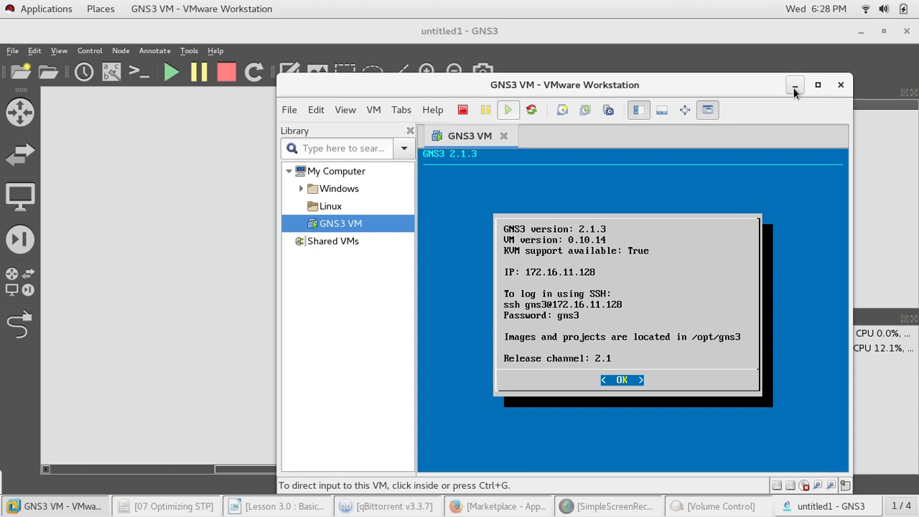
pyautogui.click(795, 85)
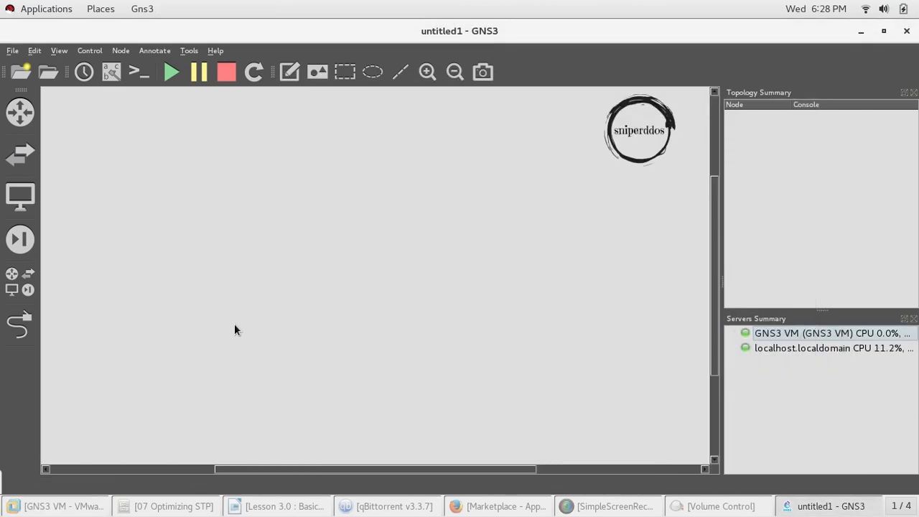
# Switch to Firefox, search the GNS3 Marketplace appliances for "cisco", and open the Cisco IOU L2 appliance page
pyautogui.click(528, 507)
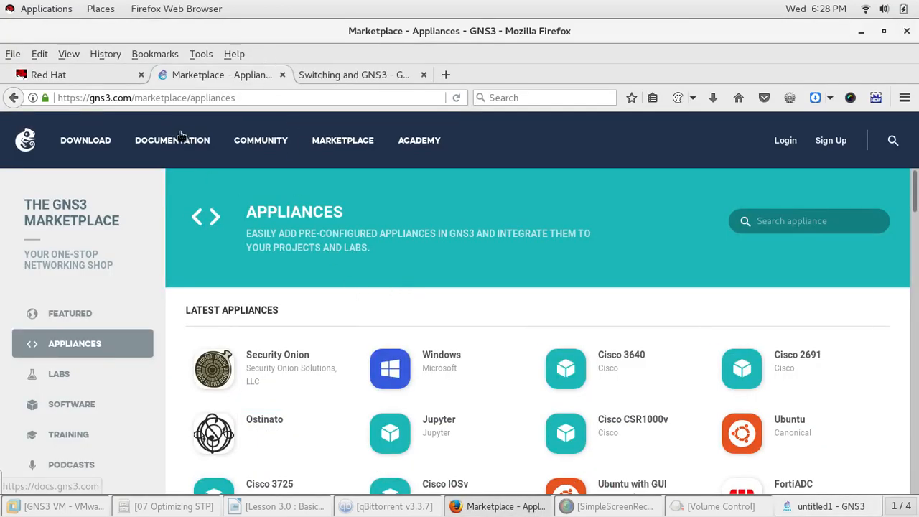
pyautogui.click(342, 142)
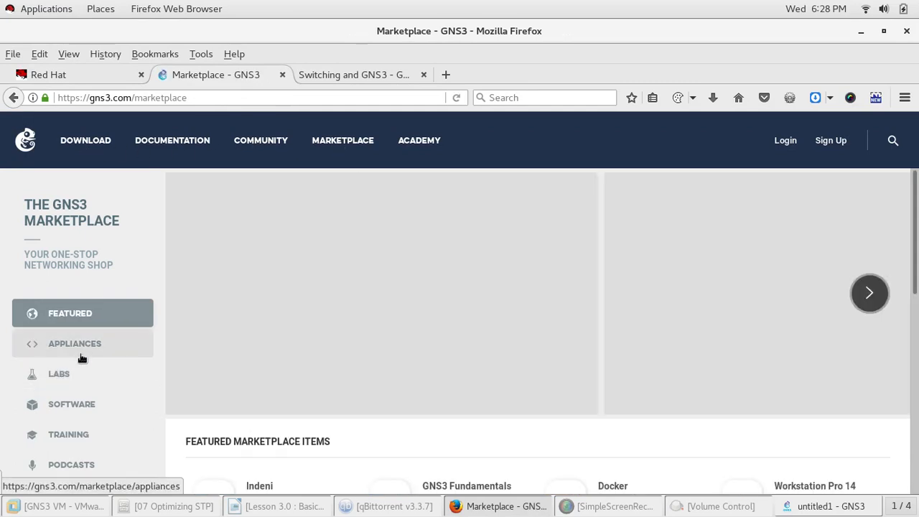
pyautogui.click(82, 347)
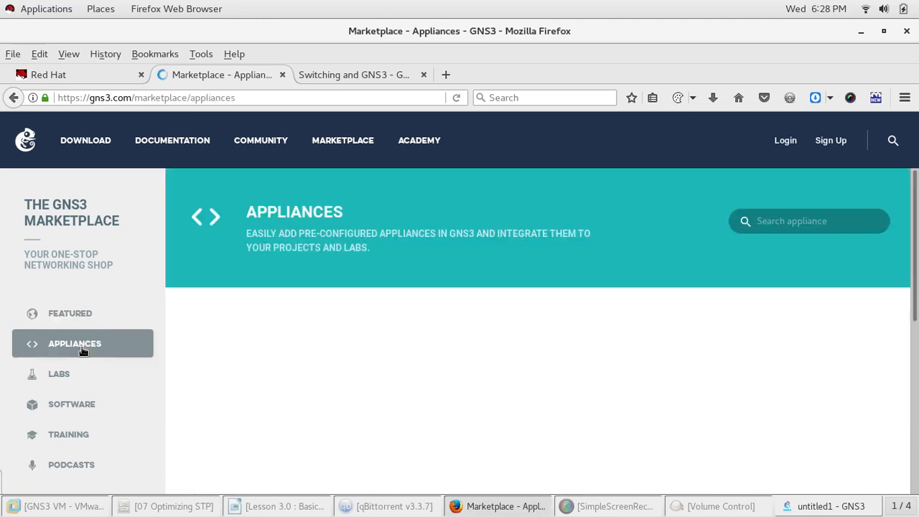
pyautogui.click(771, 221)
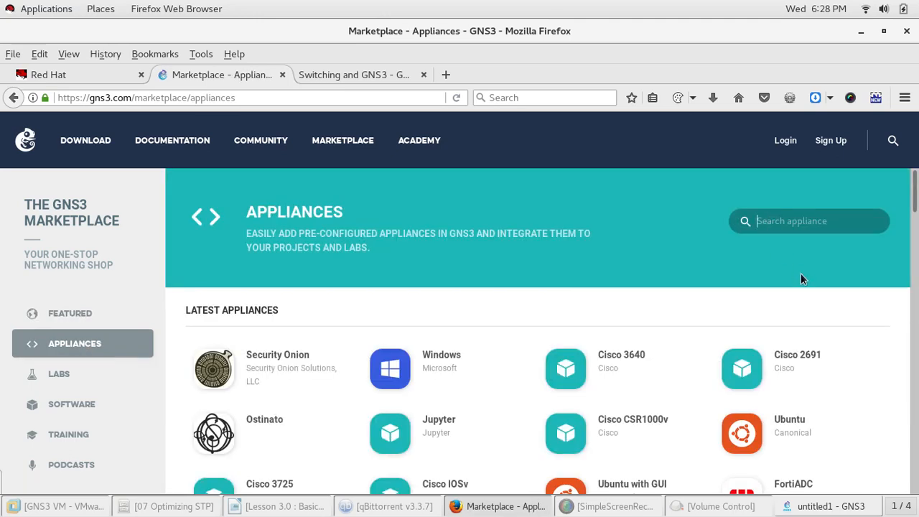
pyautogui.write('cisco')
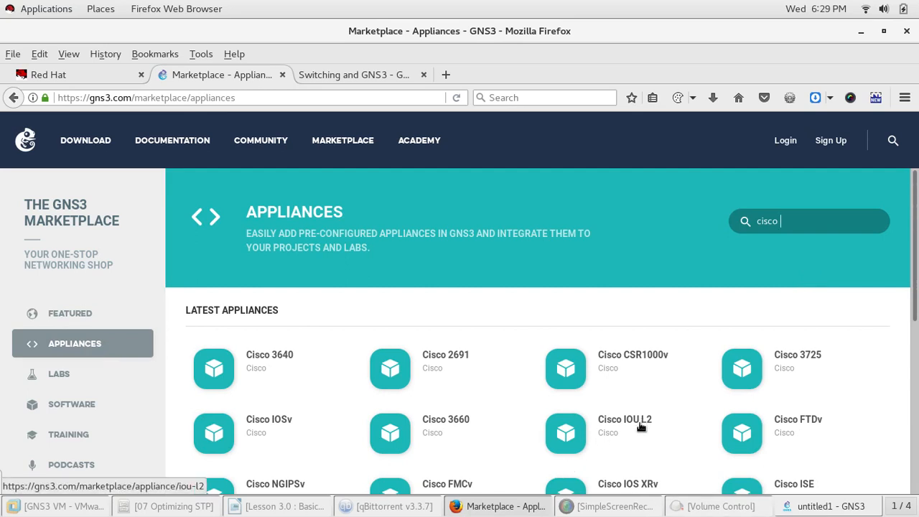
pyautogui.scroll(-3, 641, 426)
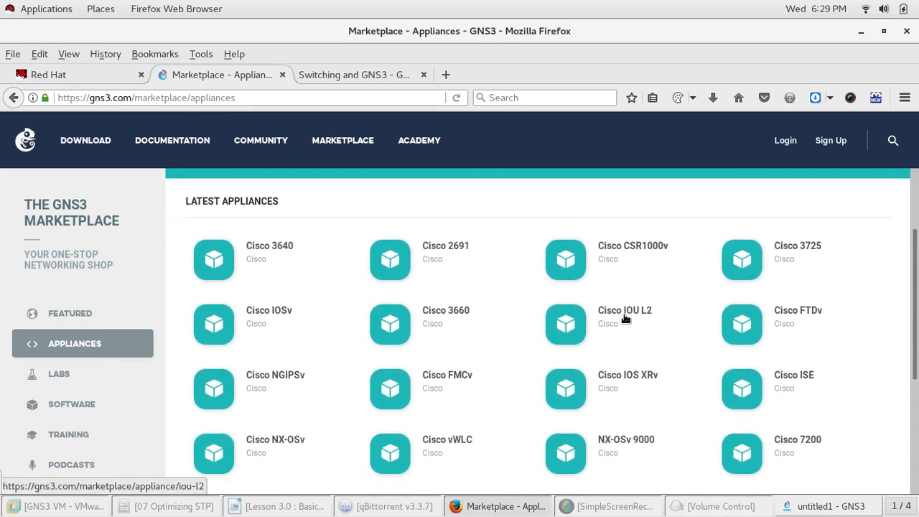
pyautogui.click(625, 318)
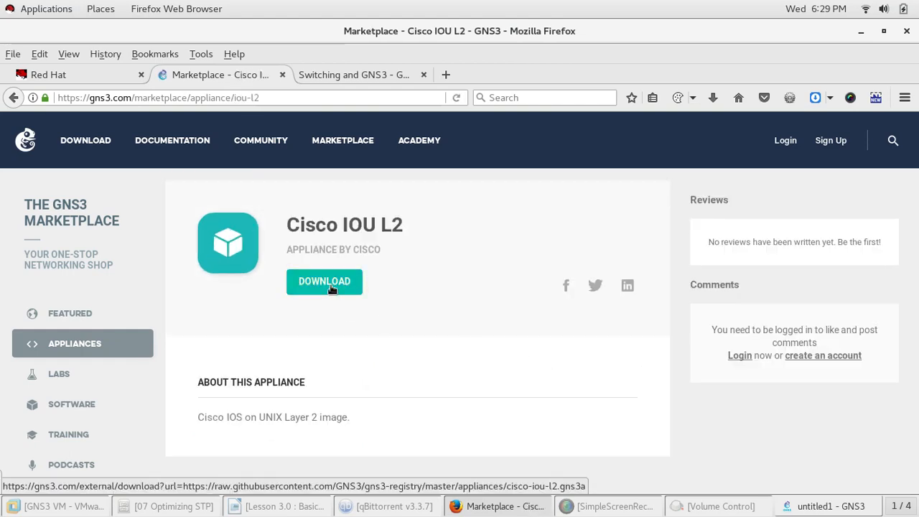
# Try to download cisco-iou-l2.gns3a, choosing Skip/Cancel for the file conflict, and close DownThemAll!
pyautogui.click(333, 289)
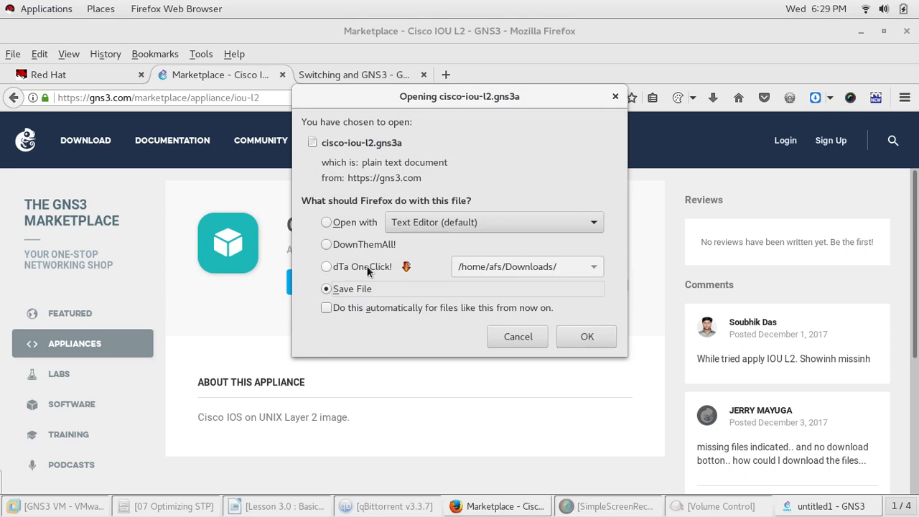
pyautogui.click(368, 267)
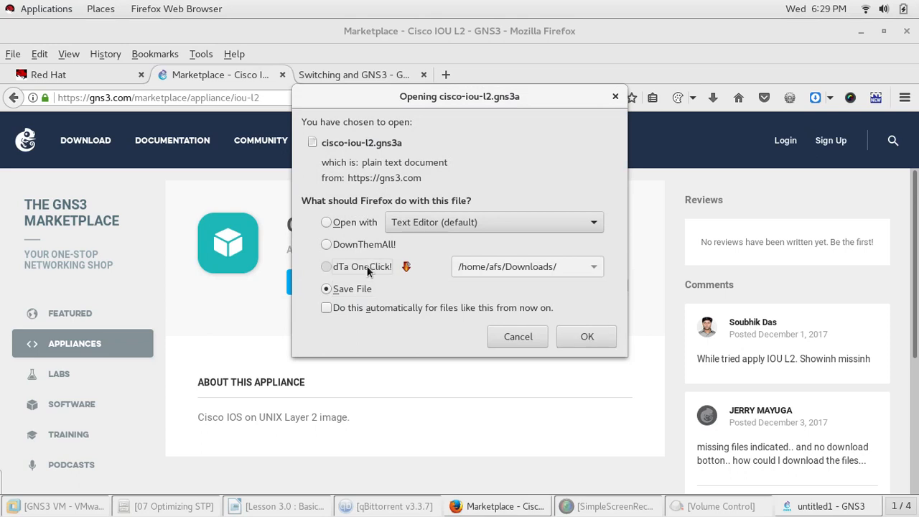
pyautogui.click(588, 336)
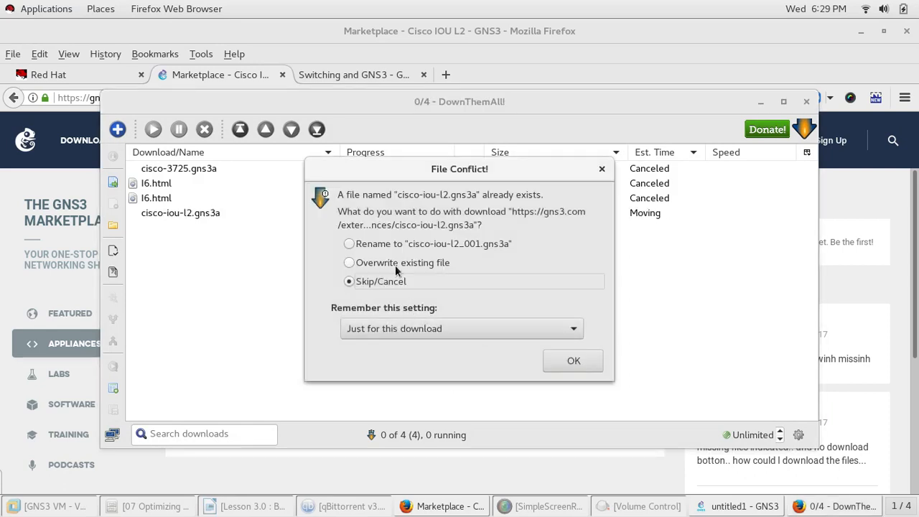
pyautogui.click(574, 362)
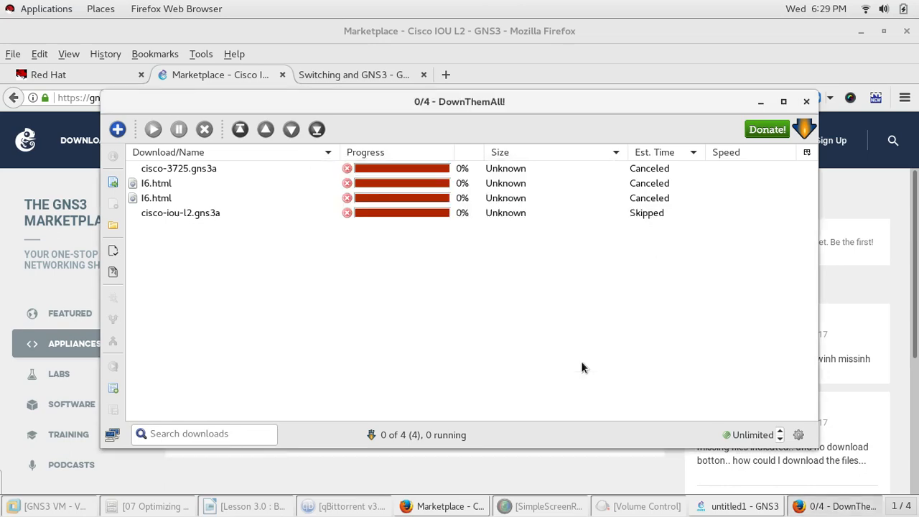
pyautogui.click(808, 102)
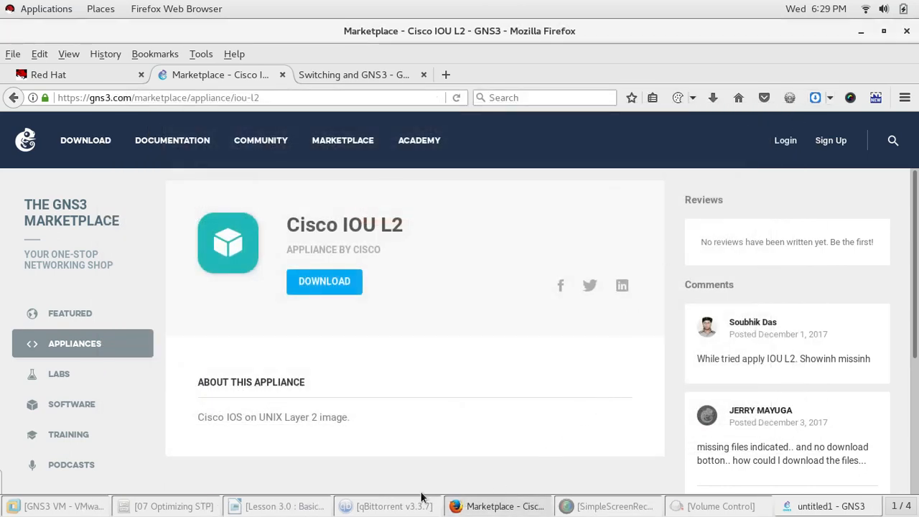
# Switch to GNS3, import the appliance cisco-iou-l2.gns3a from Downloads, and set it to run on the GNS3 VM
pyautogui.click(804, 506)
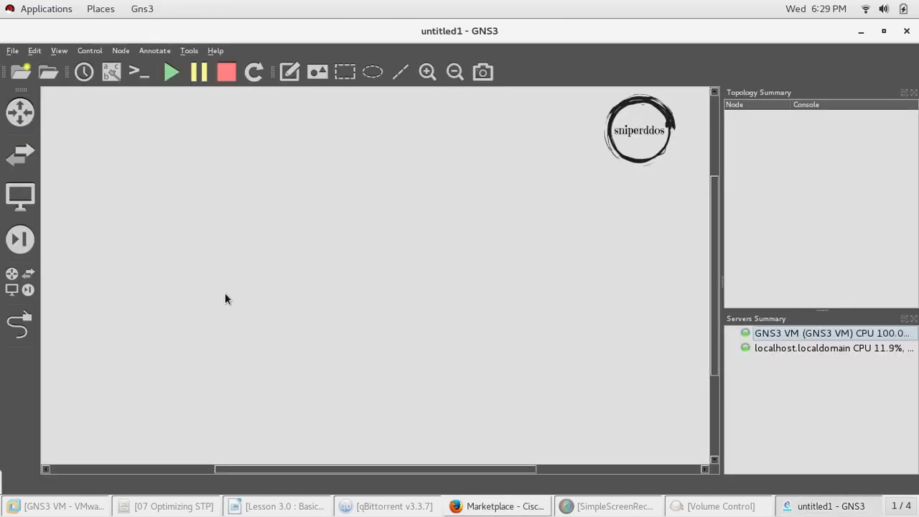
pyautogui.click(13, 52)
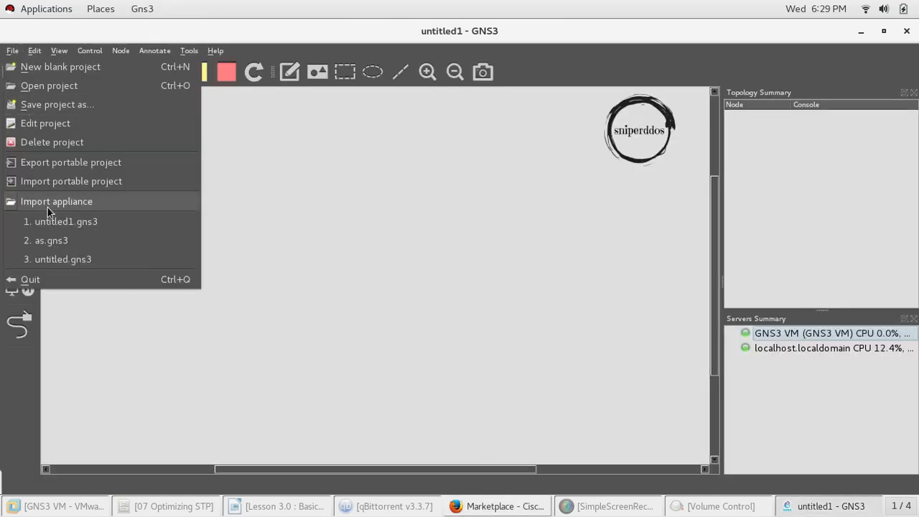
pyautogui.click(92, 201)
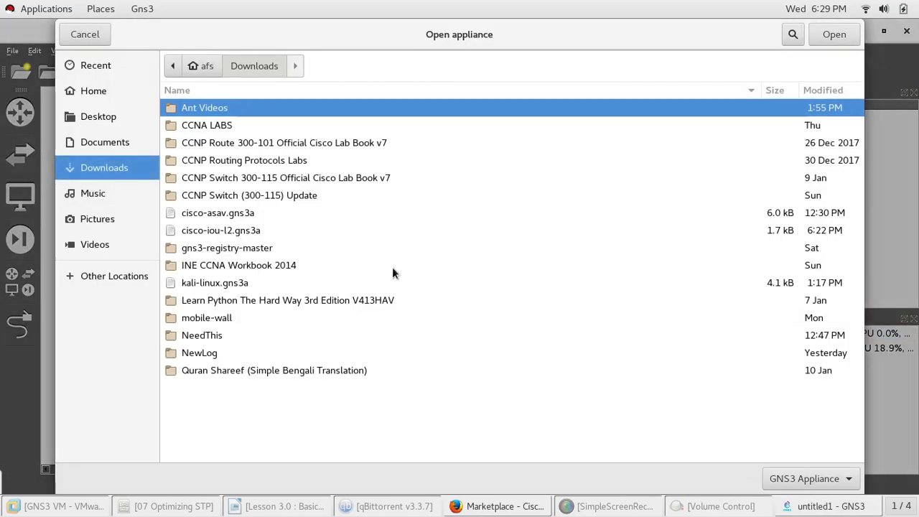
pyautogui.click(228, 235)
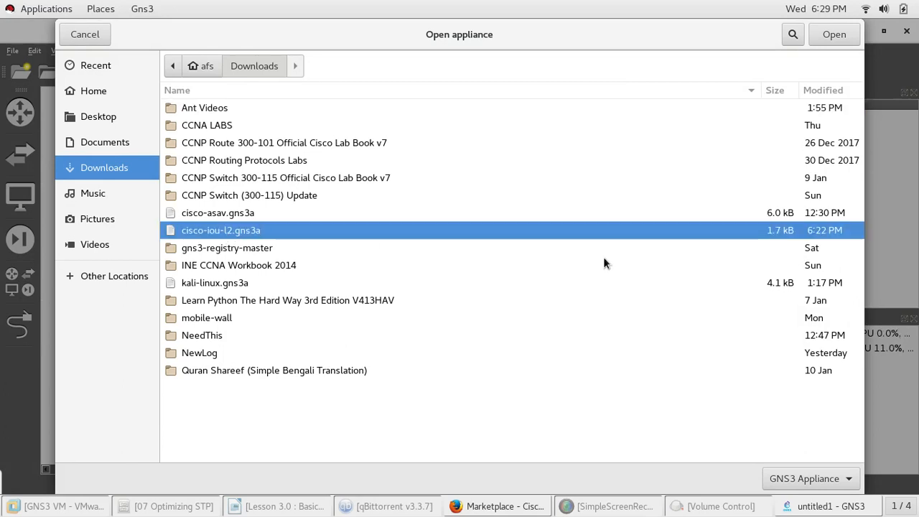
pyautogui.click(835, 34)
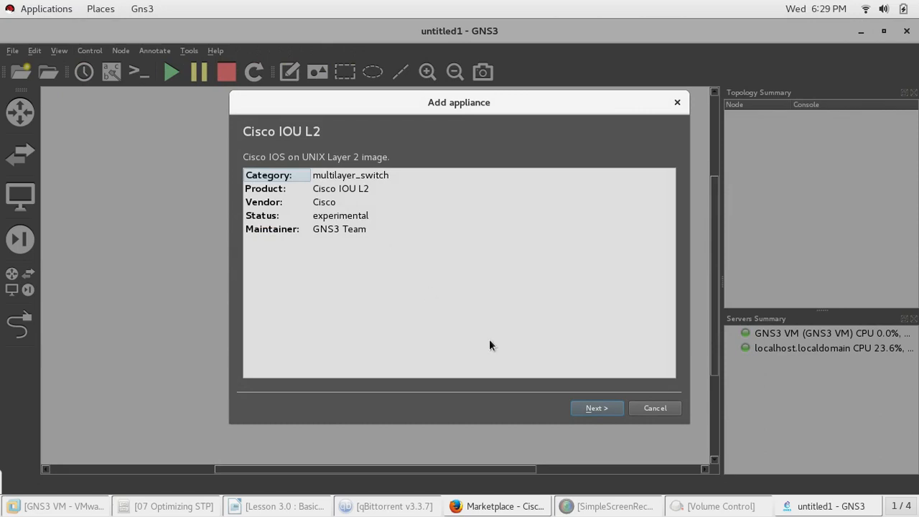
pyautogui.click(595, 408)
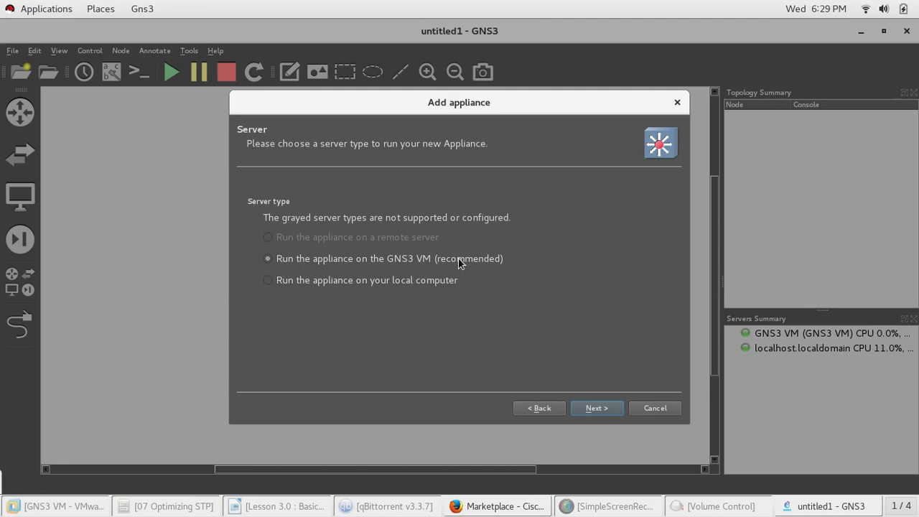
pyautogui.click(599, 412)
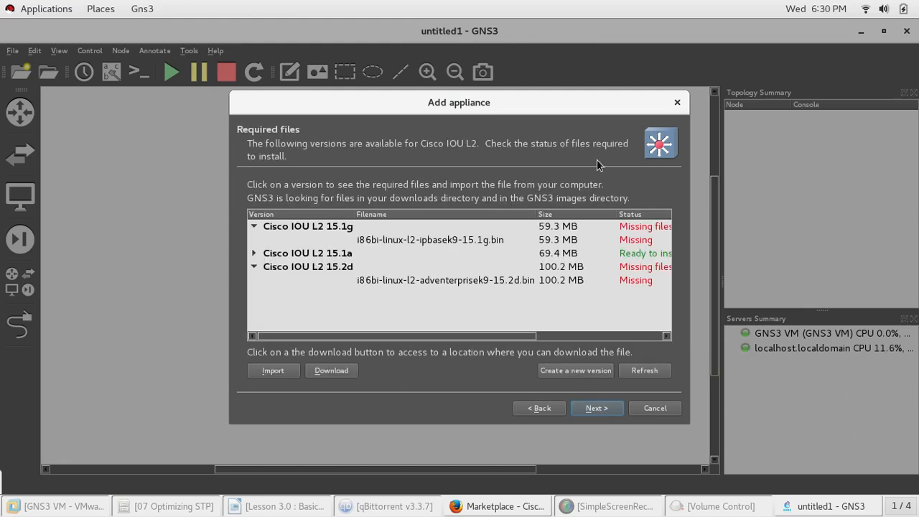
# Expand the Cisco IOU L2 15.1a version, widen the Add appliance dialog, and select i86bi-linux-l2-adventerprisek9-15.1a.bin
pyautogui.click(253, 254)
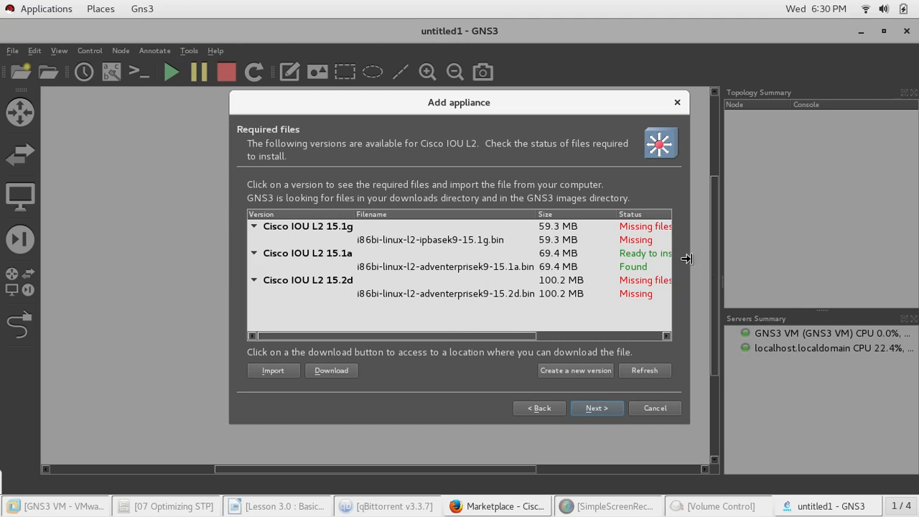
pyautogui.moveTo(687, 259); pyautogui.dragTo(847, 258)
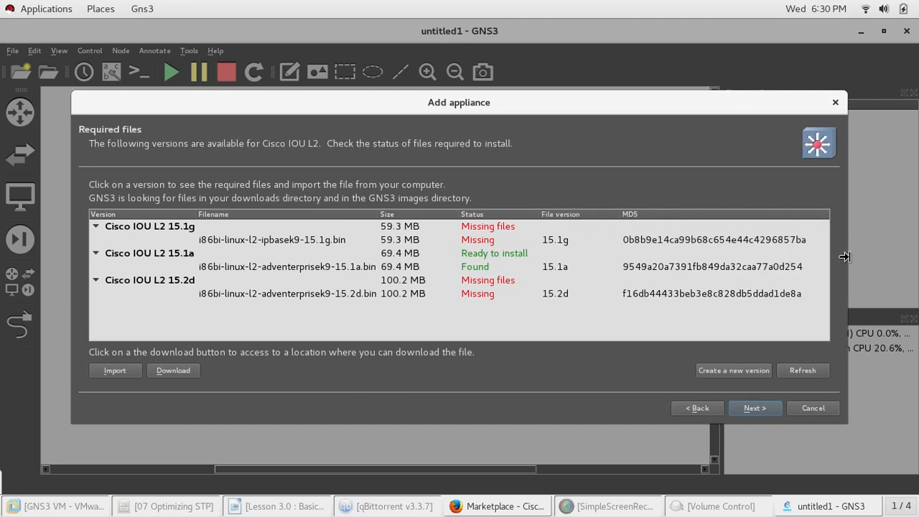
pyautogui.click(288, 268)
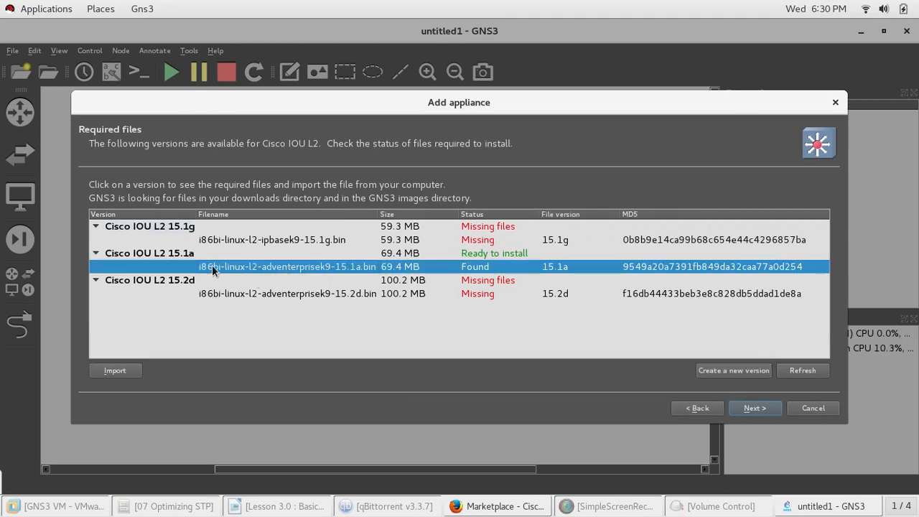
# Try to import an image for the selected 15.1a file from Others/ComputerNetwork/Cisco IOS-GNS3/gns3-rs
pyautogui.click(116, 373)
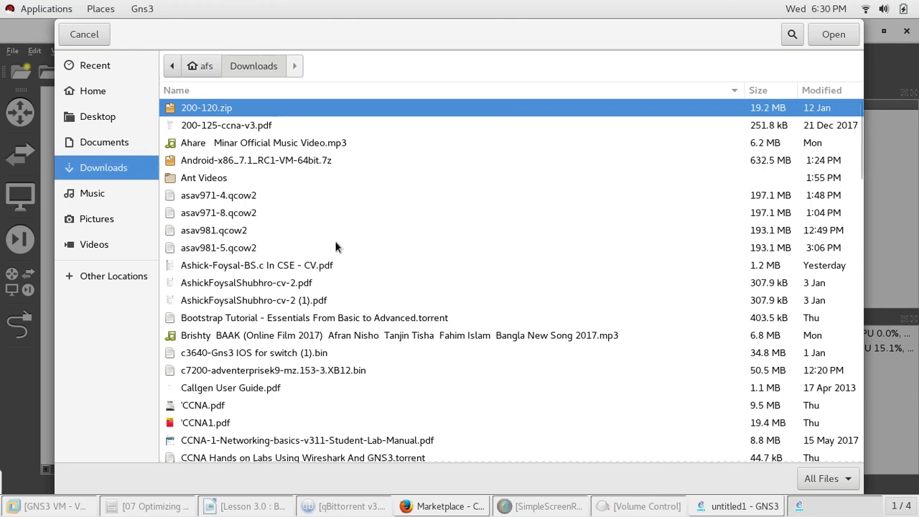
pyautogui.click(105, 278)
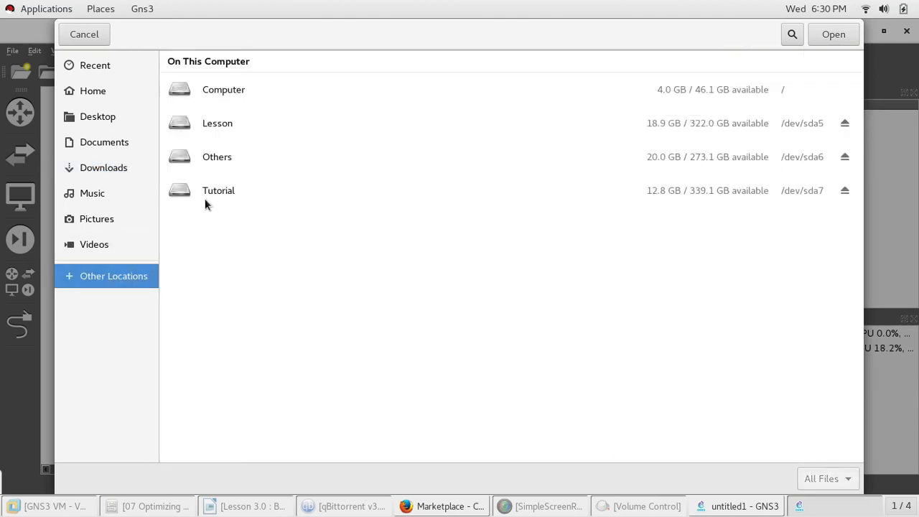
pyautogui.click(229, 159)
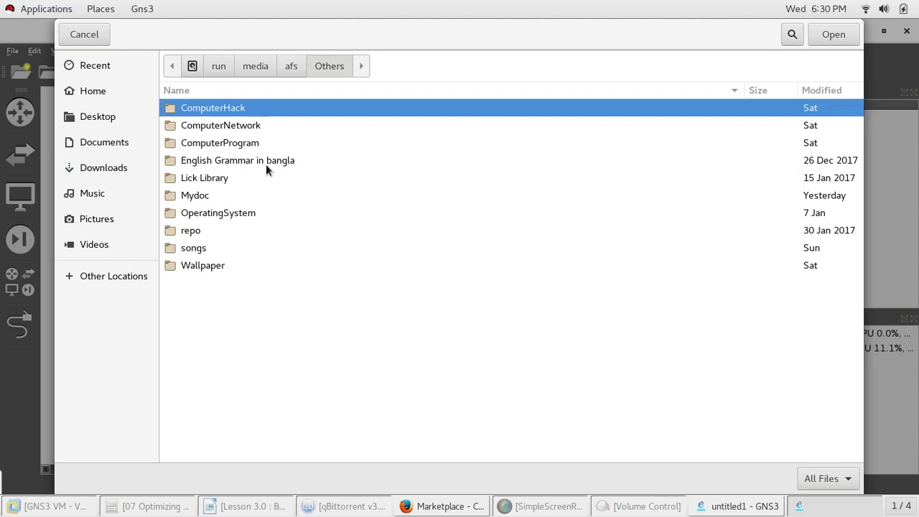
pyautogui.doubleClick(251, 127)
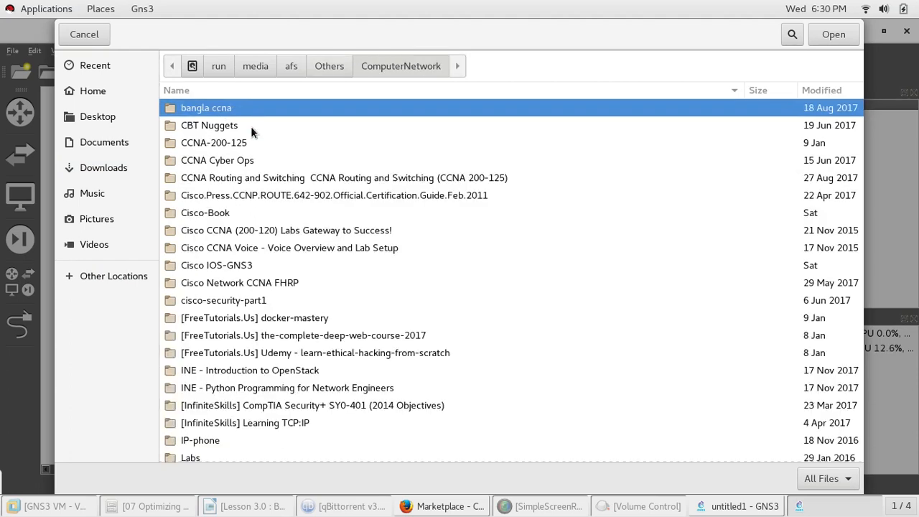
pyautogui.doubleClick(251, 267)
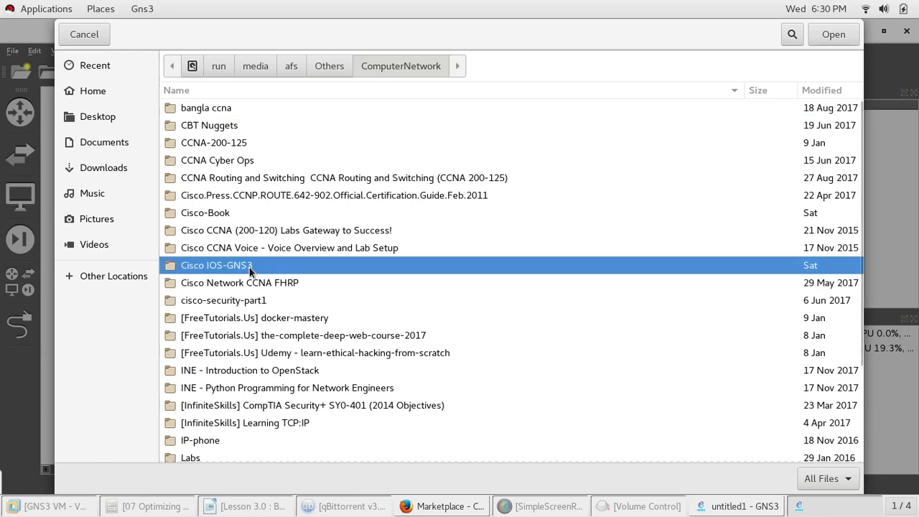
pyautogui.doubleClick(185, 113)
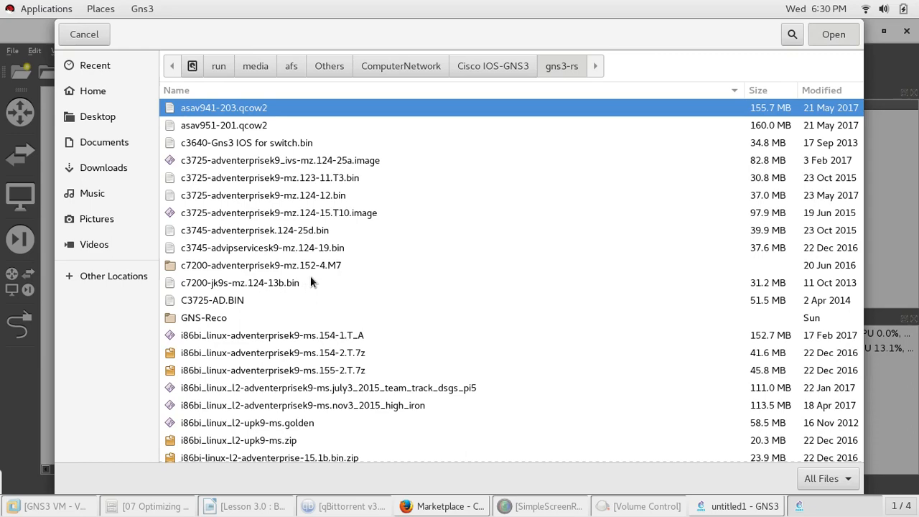
pyautogui.doubleClick(562, 382)
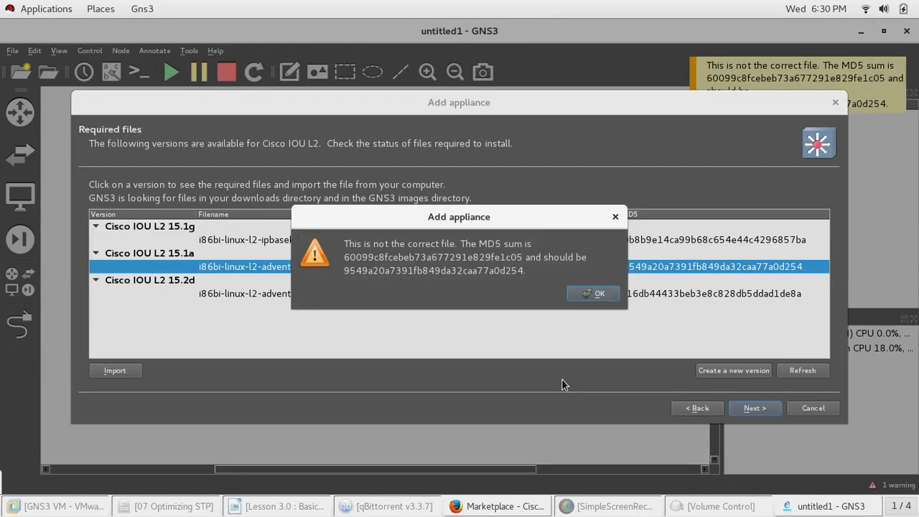
# Dismiss the MD5 warning and import i86bi-linux-l2-adventerprisek9-15.1a.bin from the gns3-rs/GNS-Reco folder for Cisco IOU L2 15.1a
pyautogui.click(615, 216)
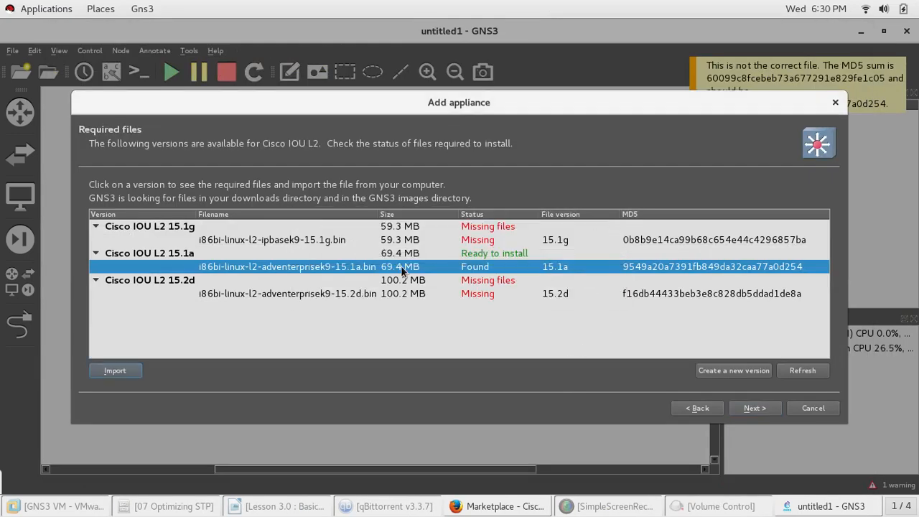
pyautogui.click(121, 374)
pyautogui.scroll(-3, 297, 234)
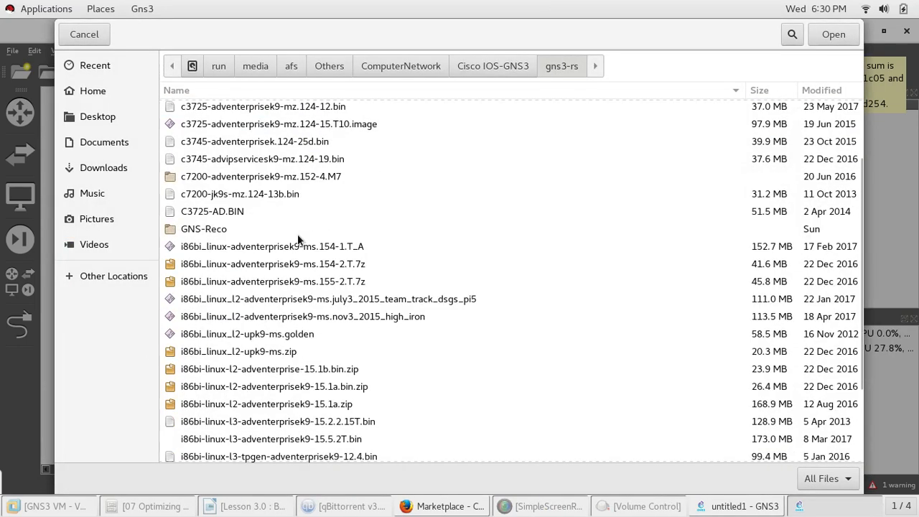
pyautogui.scroll(-3, 298, 234)
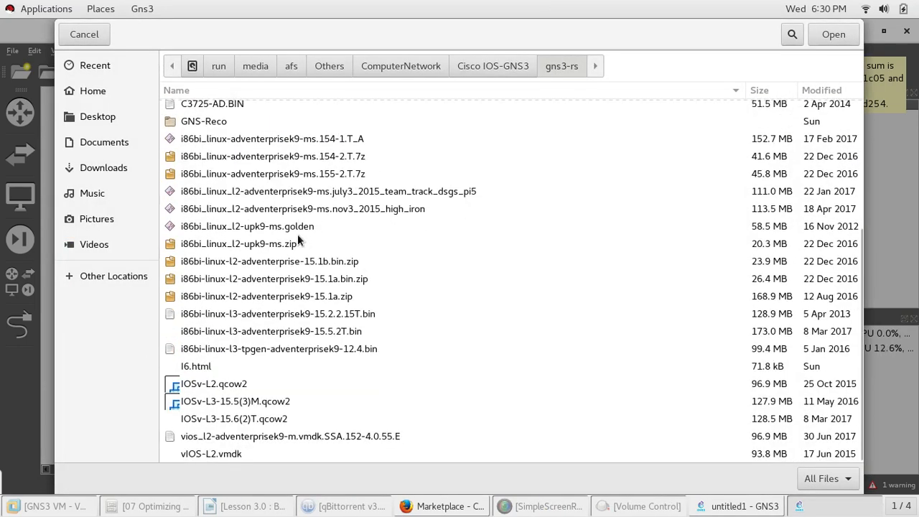
pyautogui.click(705, 510)
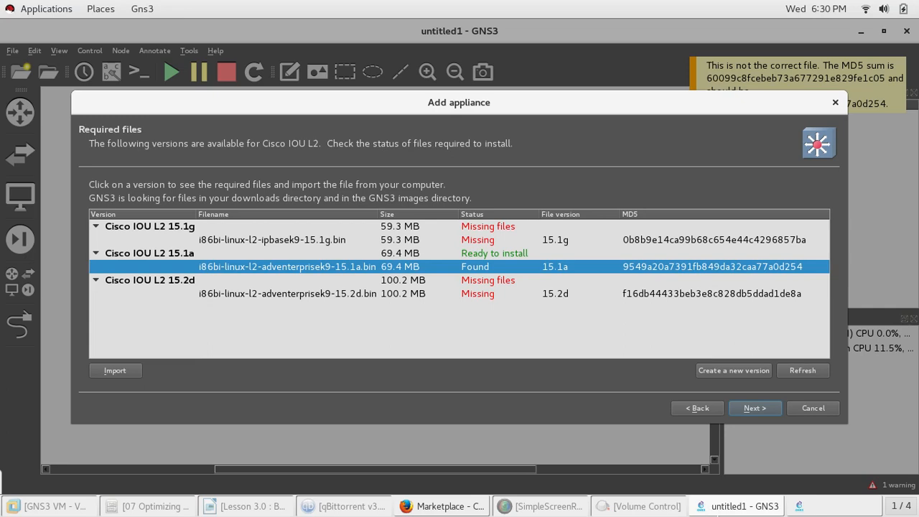
pyautogui.click(717, 513)
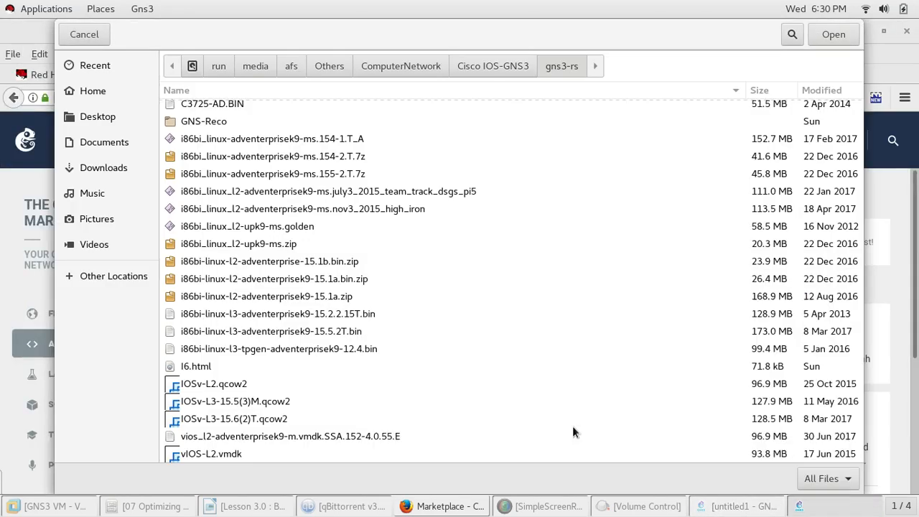
pyautogui.click(346, 301)
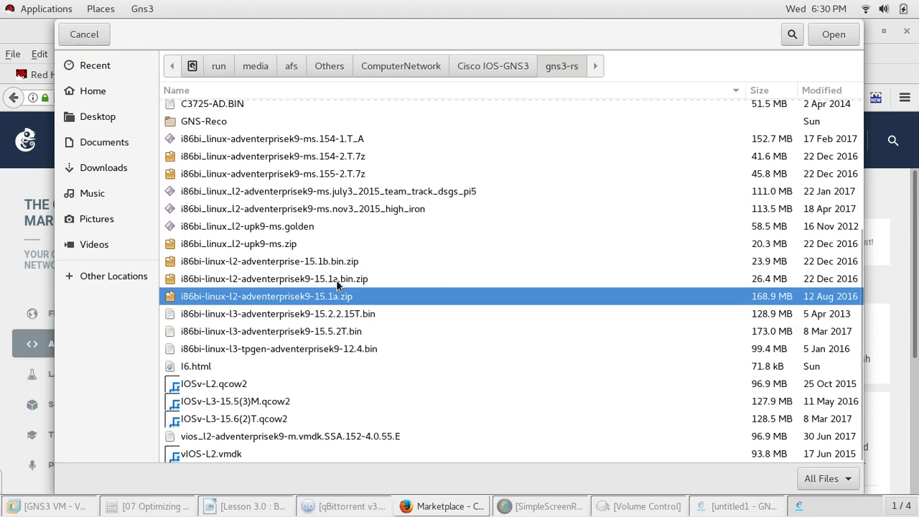
pyautogui.click(337, 281)
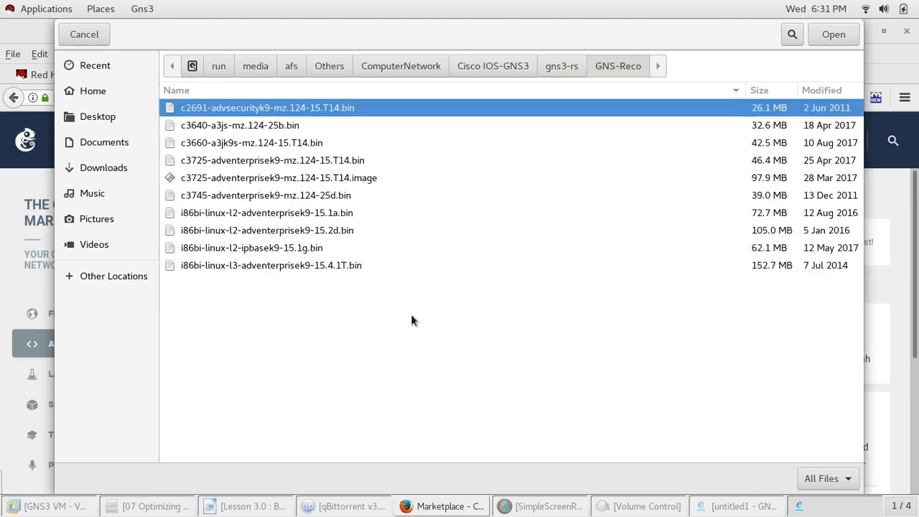
pyautogui.click(289, 214)
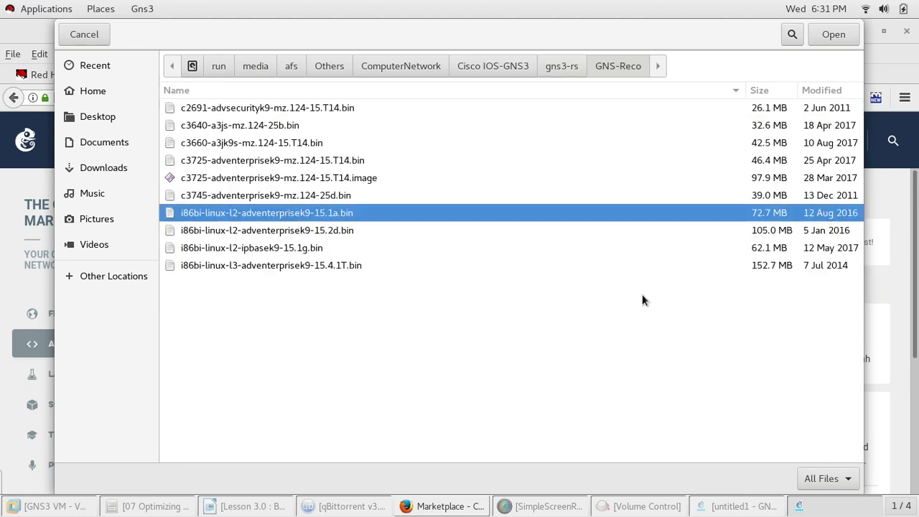
pyautogui.click(824, 37)
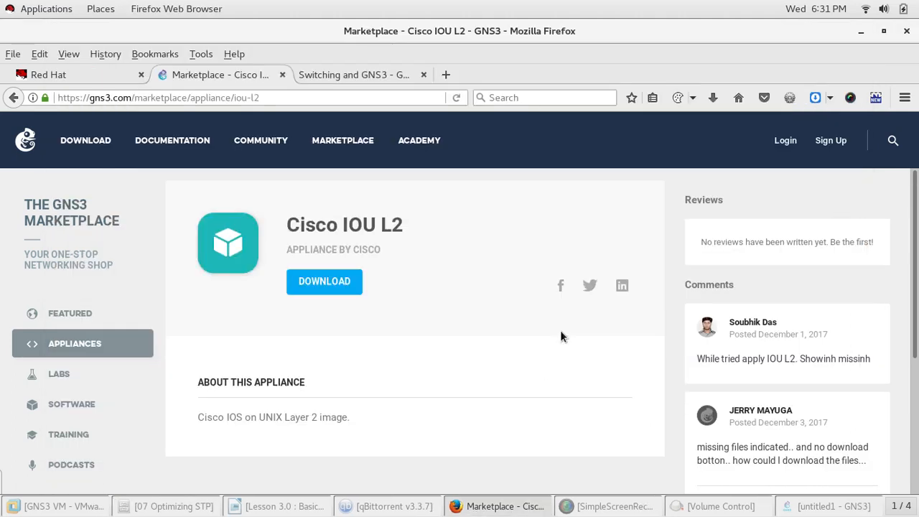
# Switch back to GNS3 and install Cisco IOU L2 version 15.1a using its 15.1a image, accepting the summarized settings
pyautogui.click(802, 505)
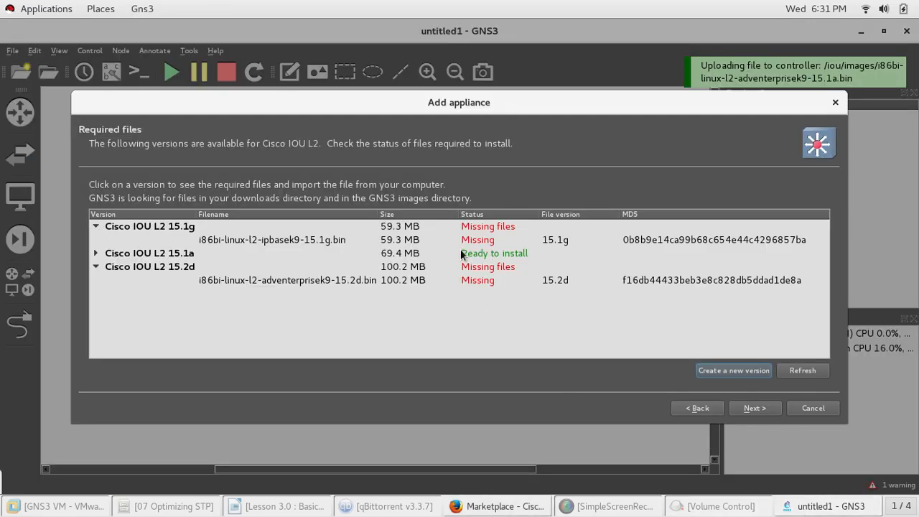
pyautogui.click(97, 253)
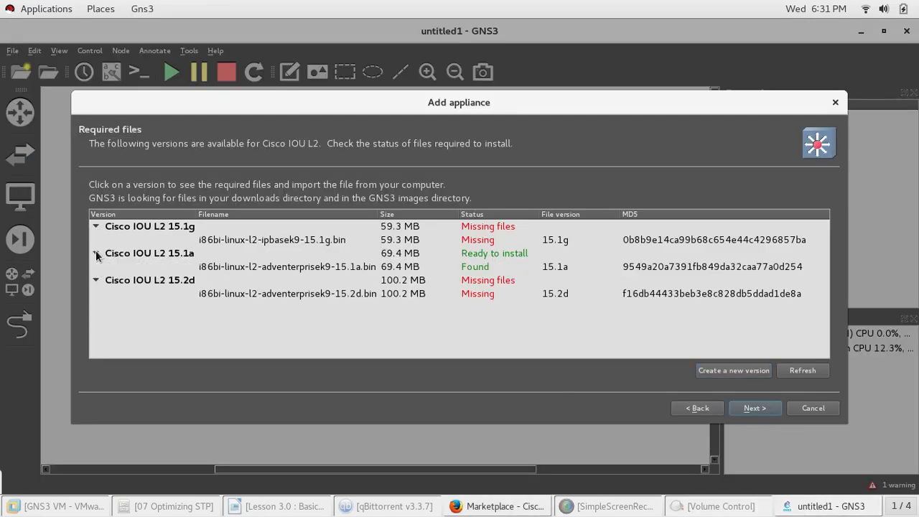
pyautogui.click(354, 266)
pyautogui.click(755, 408)
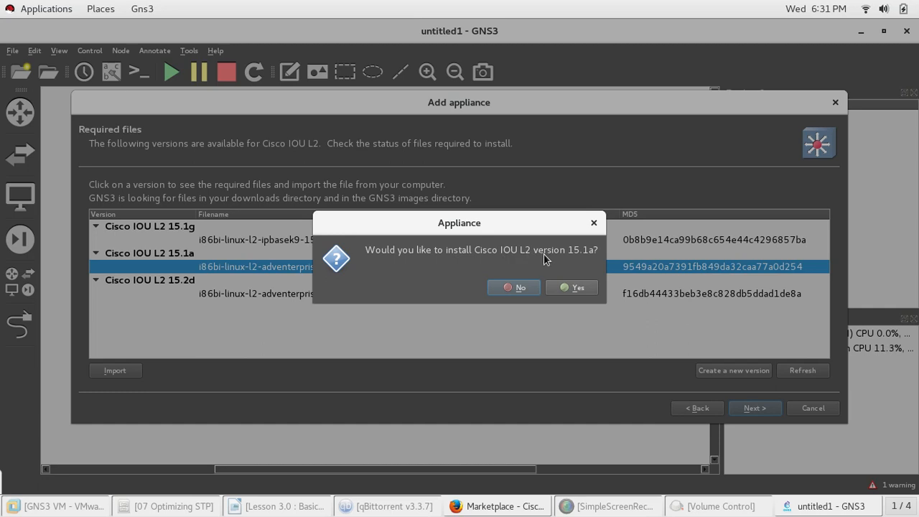
pyautogui.click(584, 289)
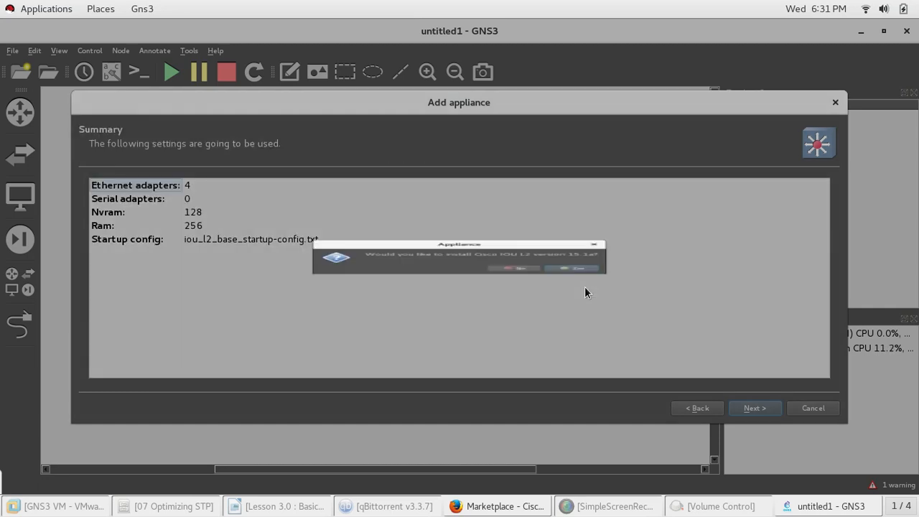
pyautogui.click(760, 410)
pyautogui.click(760, 410)
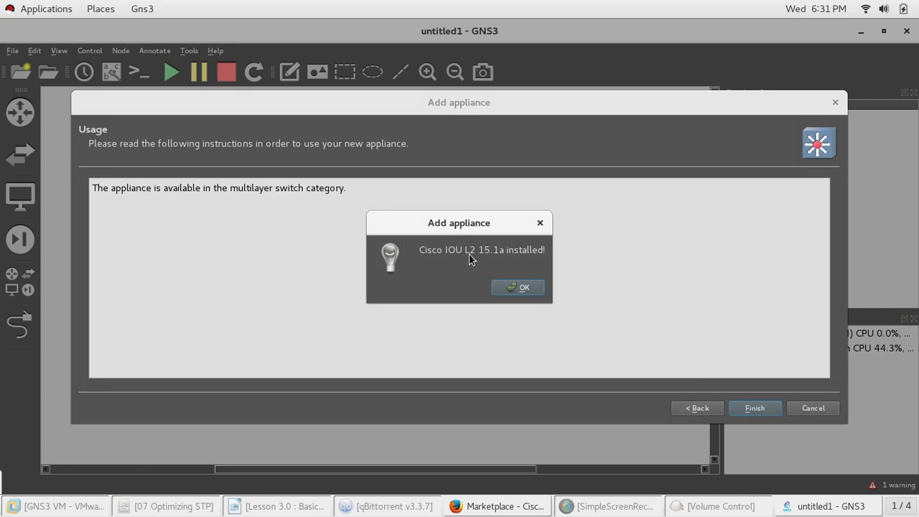
pyautogui.click(530, 287)
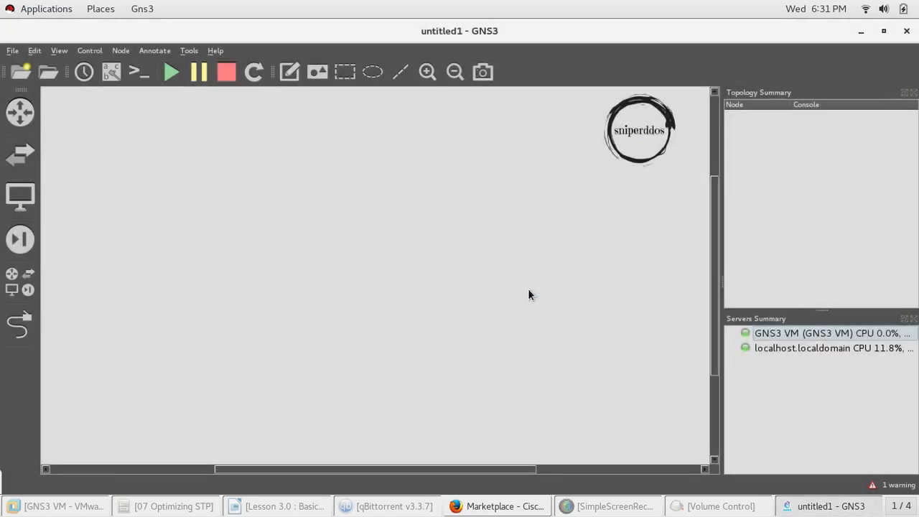
# Exit GNS3, launch it again, and dismiss the Project dialog without creating a project
pyautogui.click(907, 32)
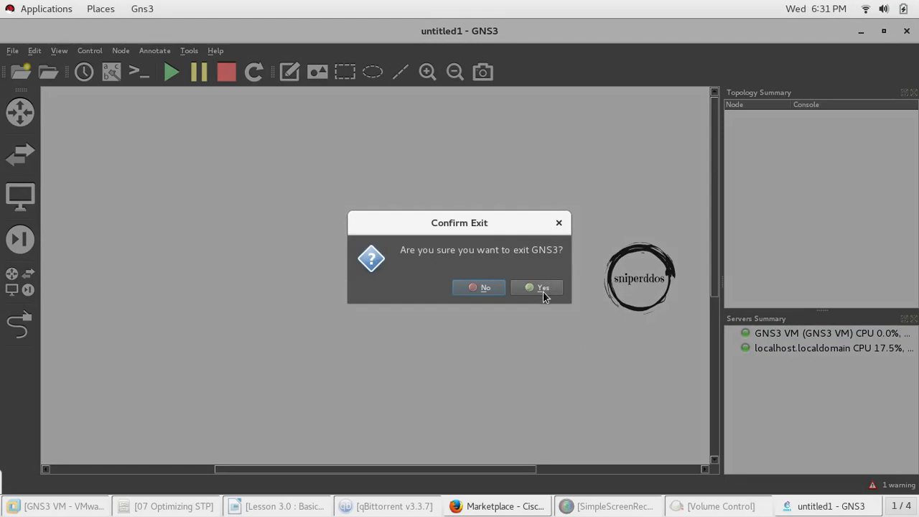
pyautogui.click(538, 290)
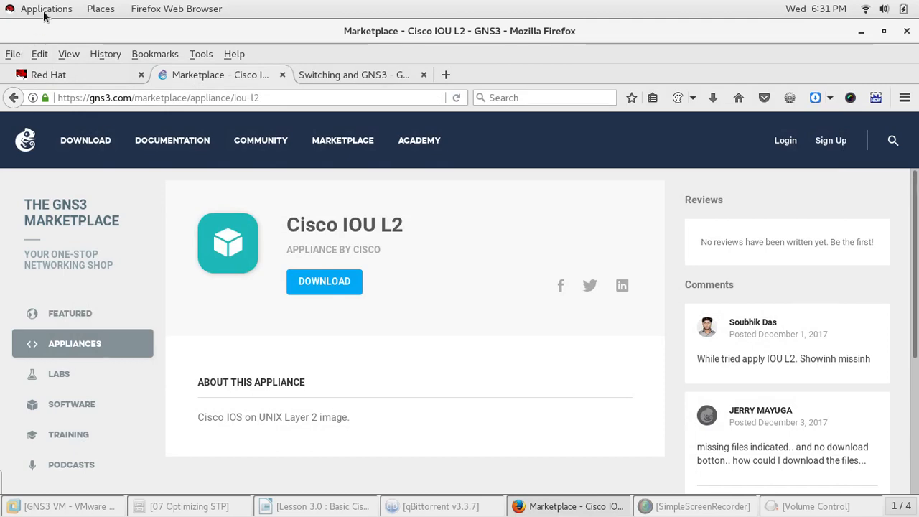
pyautogui.click(44, 12)
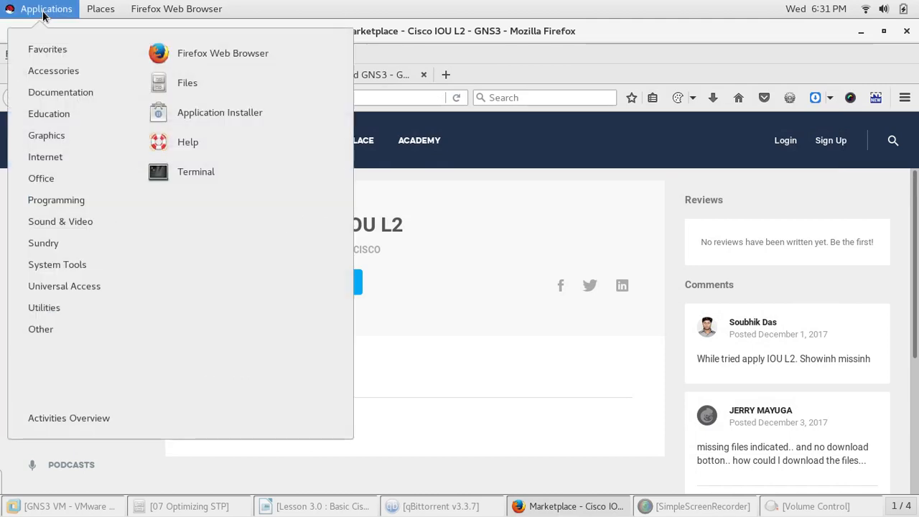
pyautogui.moveTo(49, 119)
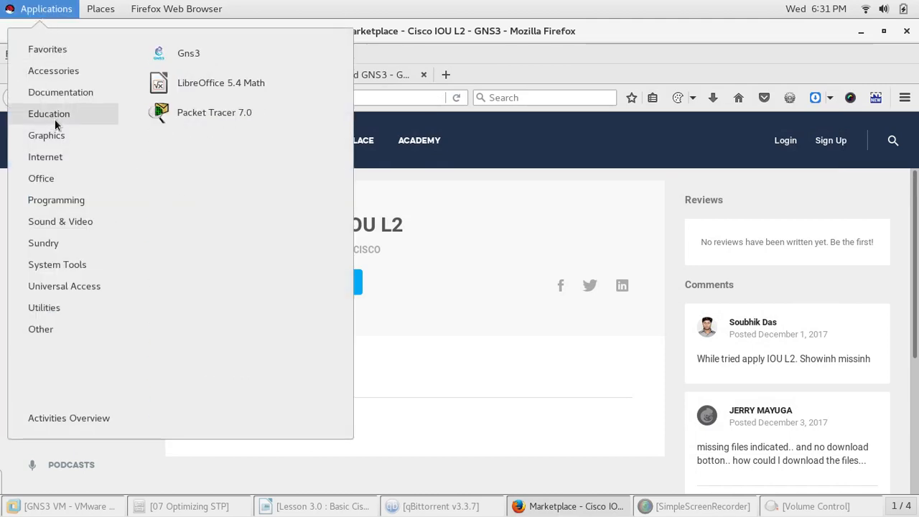
pyautogui.click(209, 59)
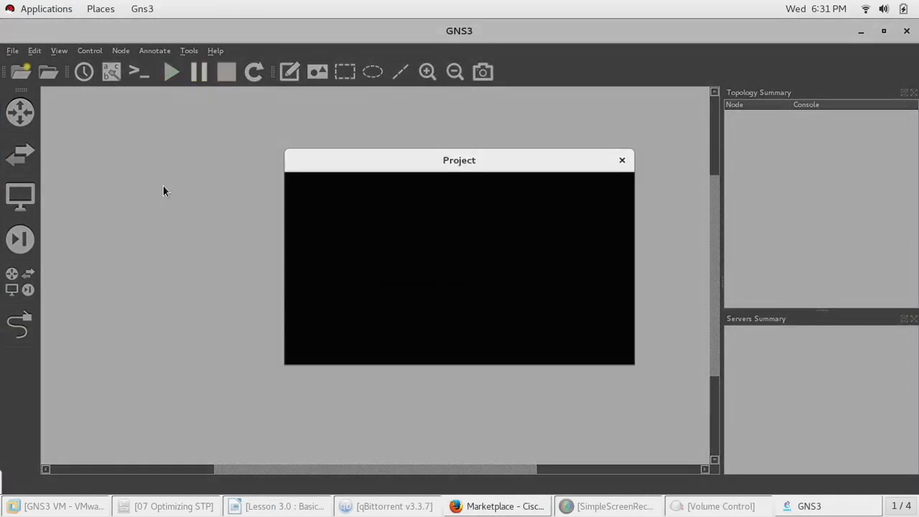
pyautogui.click(548, 355)
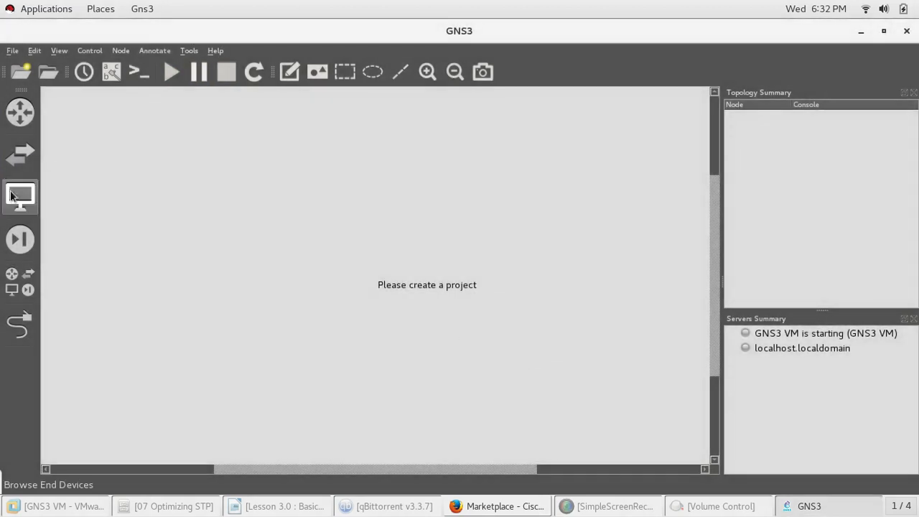
# Show the installed switch appliances and try to place a Cisco IOU L2 15.1a on the workspace without a project
pyautogui.click(20, 113)
pyautogui.click(20, 113)
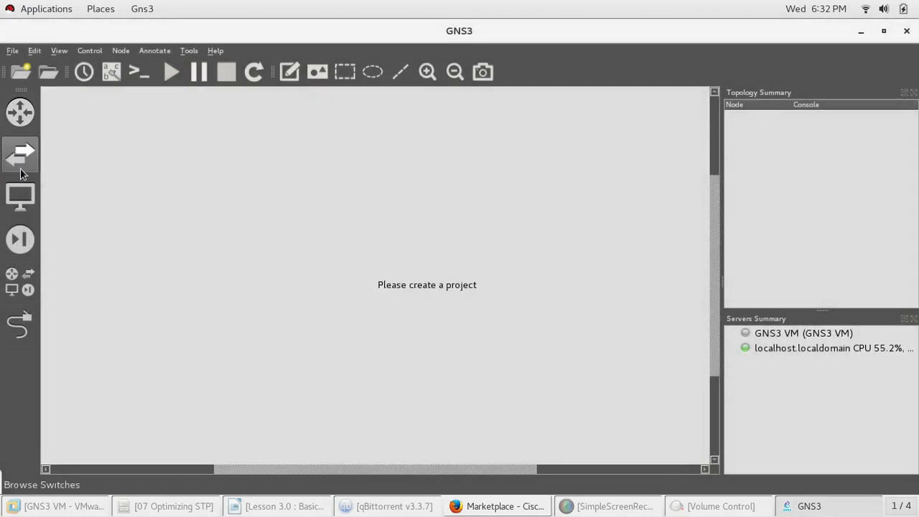
pyautogui.click(20, 153)
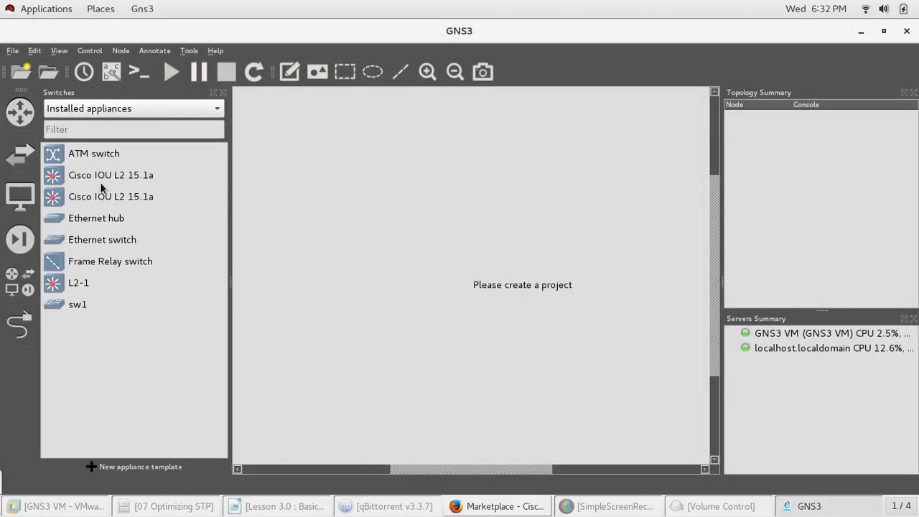
pyautogui.click(212, 110)
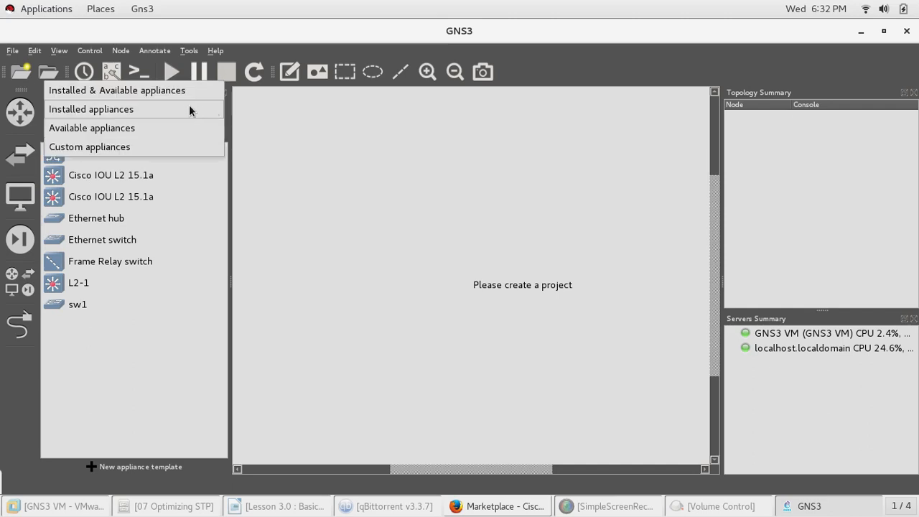
pyautogui.click(190, 107)
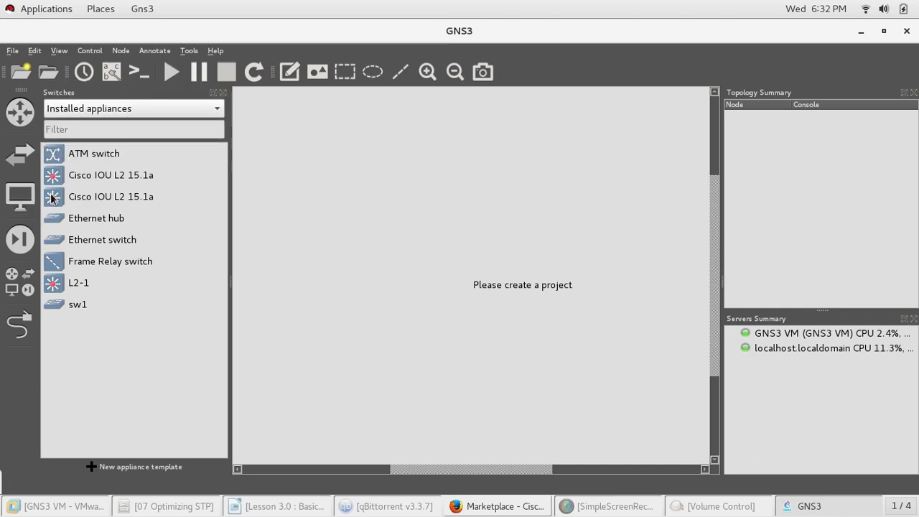
pyautogui.moveTo(52, 199); pyautogui.dragTo(410, 188)
pyautogui.moveTo(59, 177); pyautogui.dragTo(530, 171)
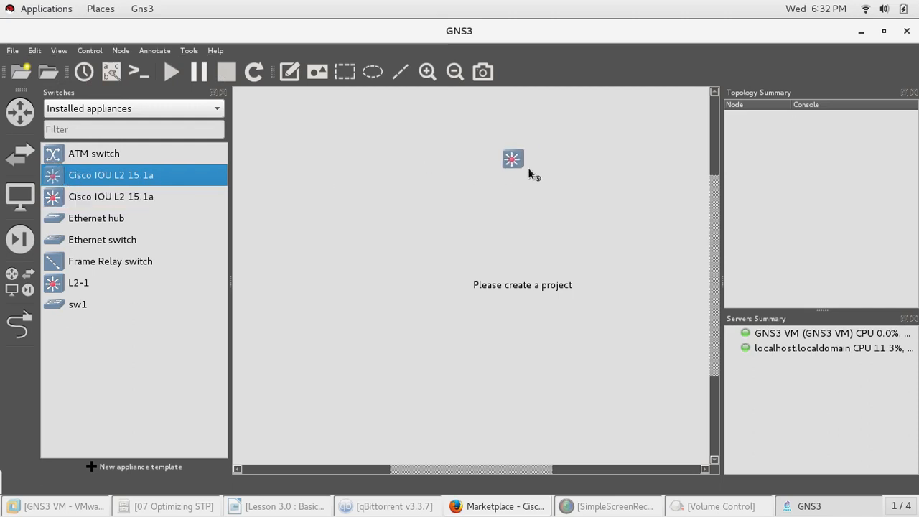
# Create a new blank project named untitled12
pyautogui.click(12, 51)
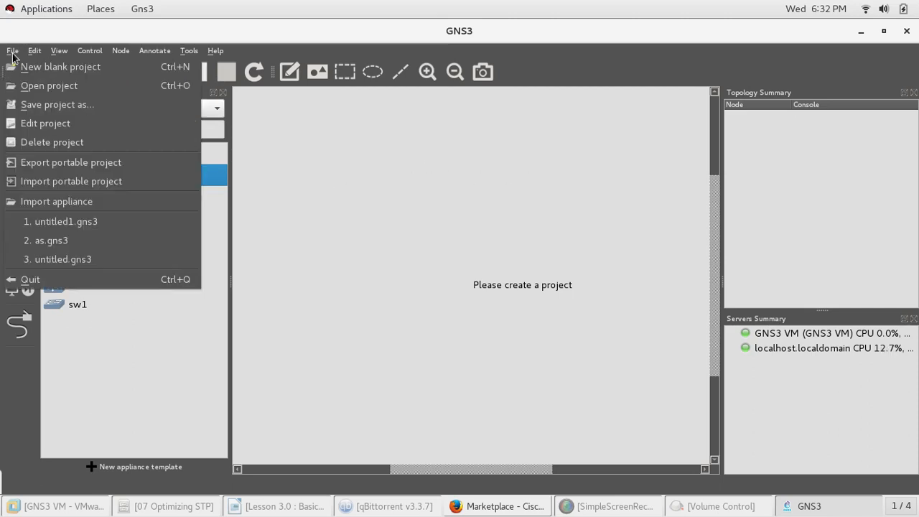
pyautogui.click(48, 68)
pyautogui.click(435, 230)
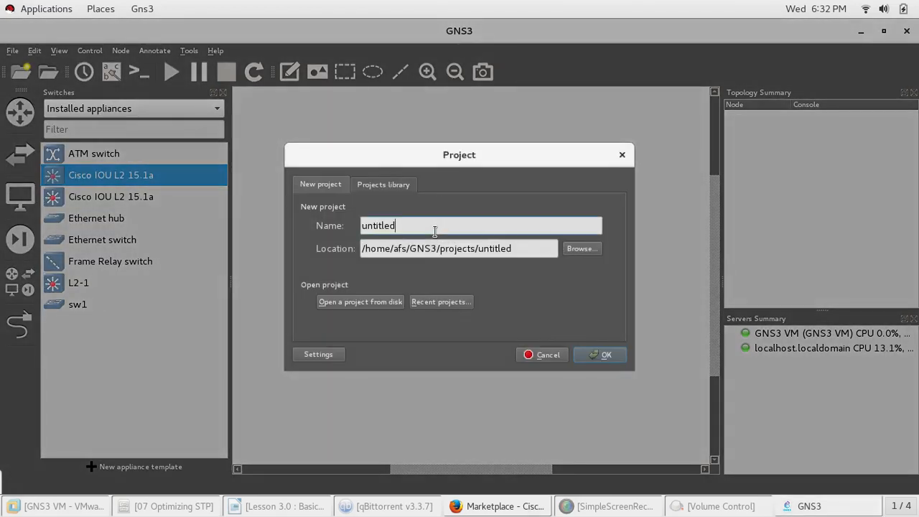
pyautogui.write('12')
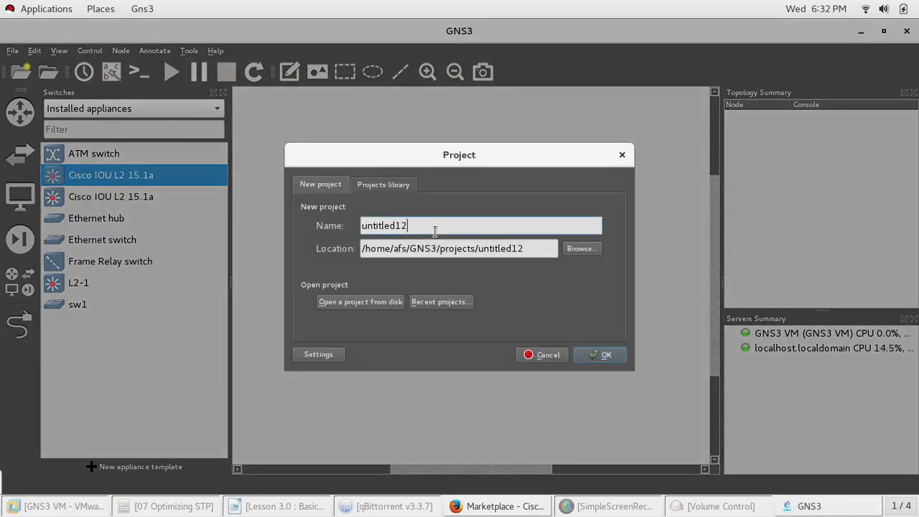
pyautogui.click(596, 356)
# Place the first-listed Cisco IOU L2 15.1a switch in the upper part of the workspace and start it
pyautogui.click(21, 154)
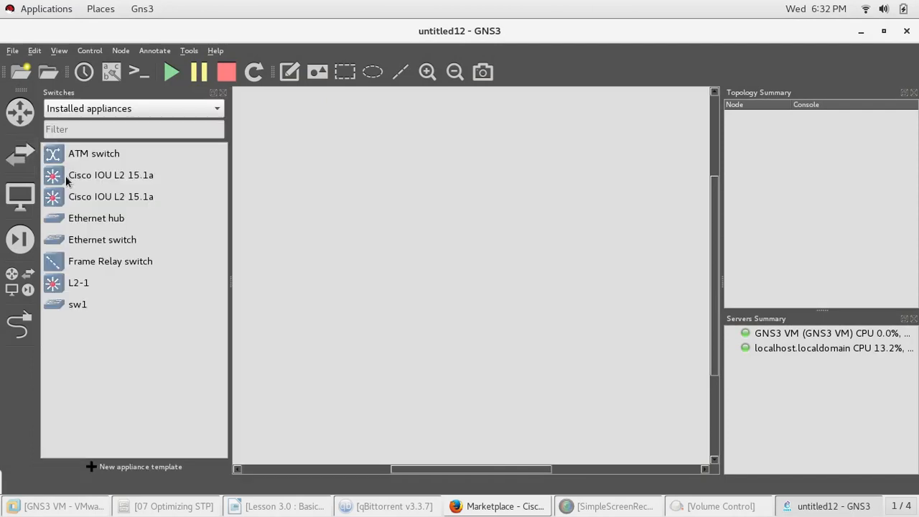
pyautogui.click(55, 180)
pyautogui.moveTo(55, 179); pyautogui.dragTo(411, 188)
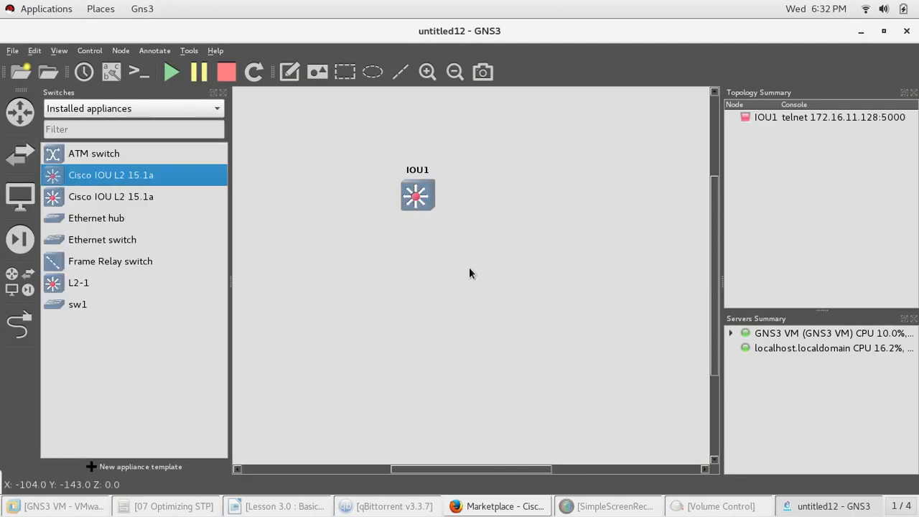
pyautogui.rightClick(417, 195)
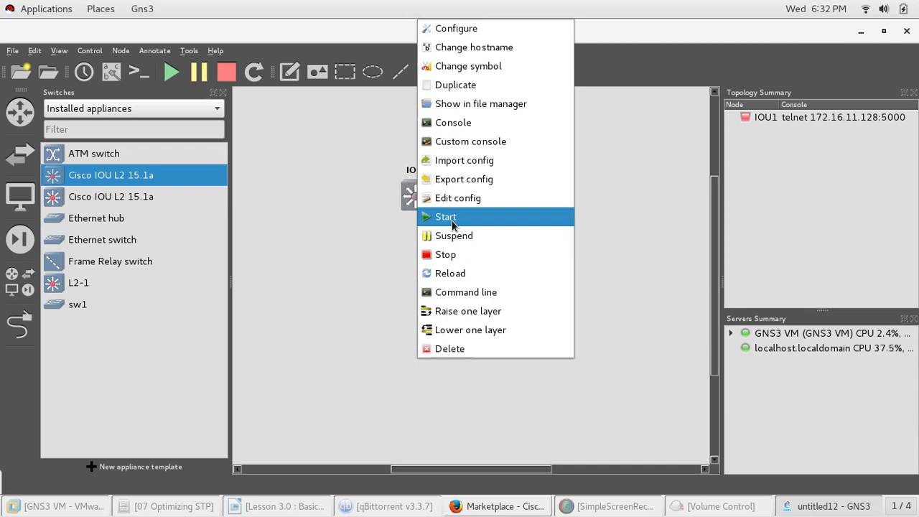
pyautogui.click(452, 223)
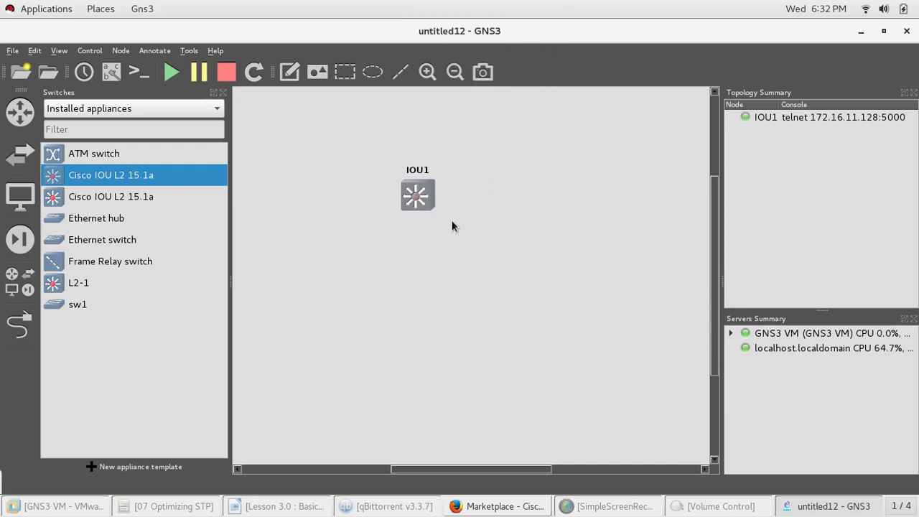